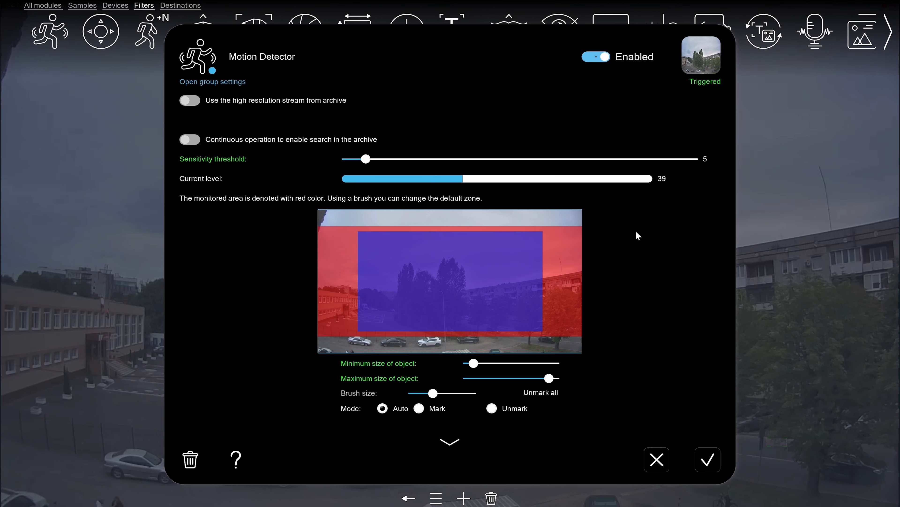
click(610, 97)
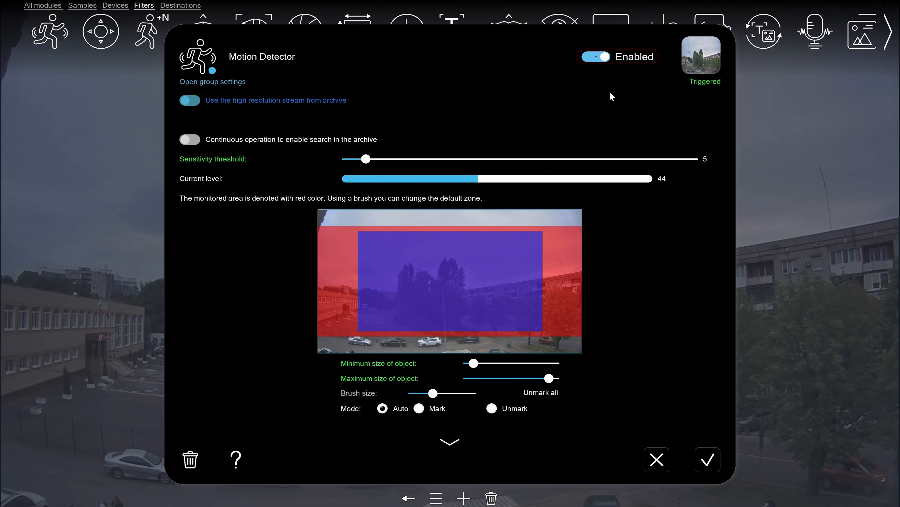
click(603, 60)
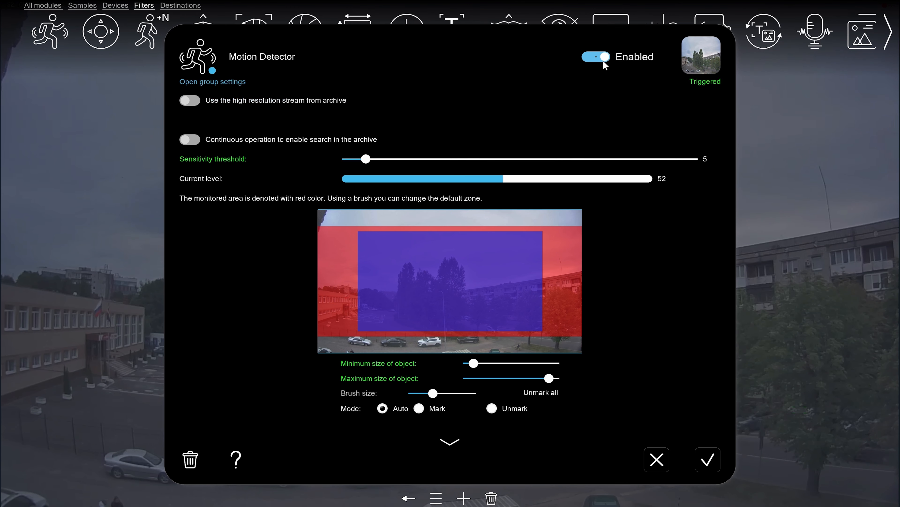
click(602, 61)
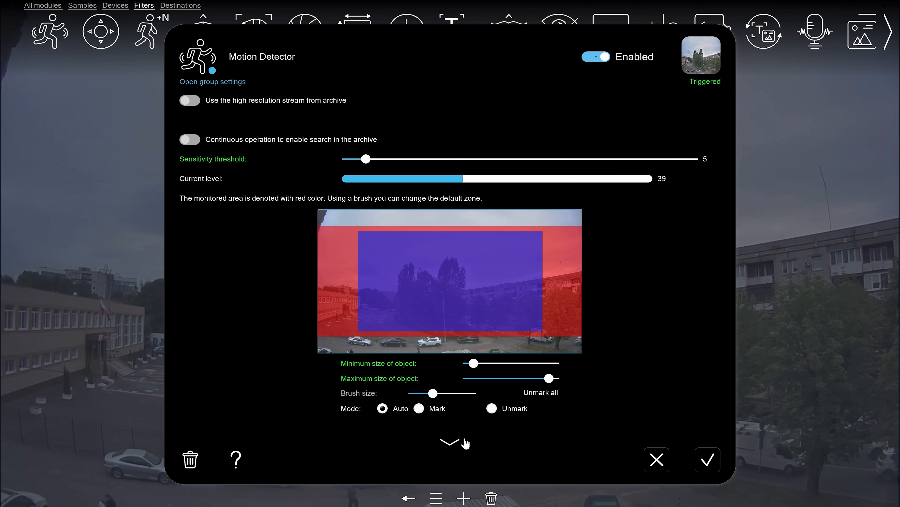
Step: Show the Motion Detector's detailed settings and set the sensitivity threshold to 25
click(456, 445)
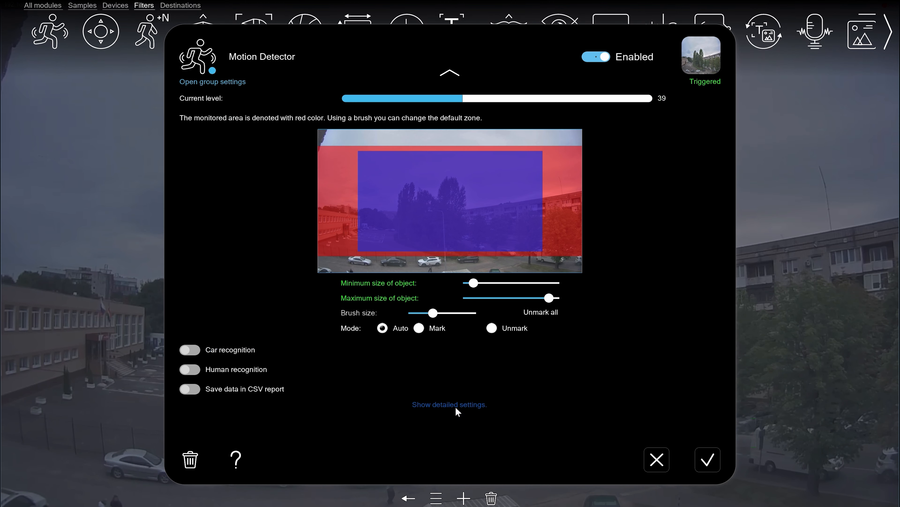
click(460, 404)
click(460, 76)
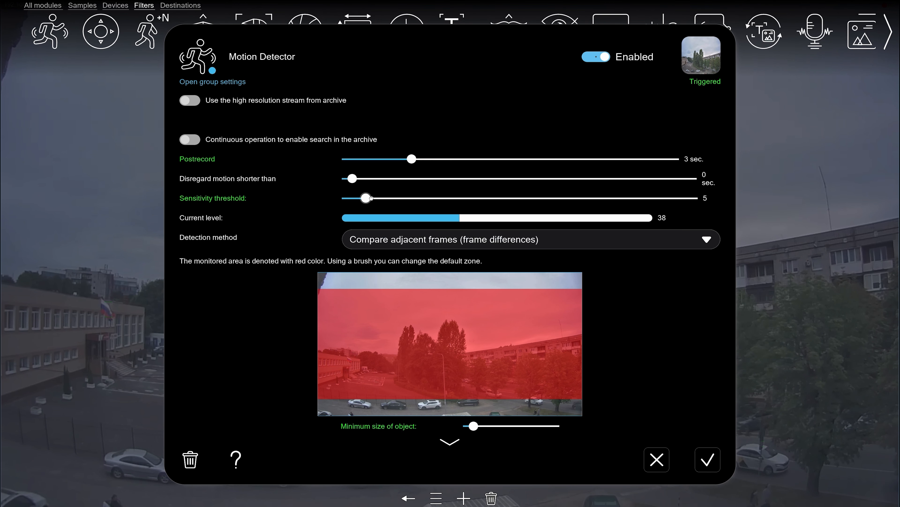
drag(371, 198, 437, 198)
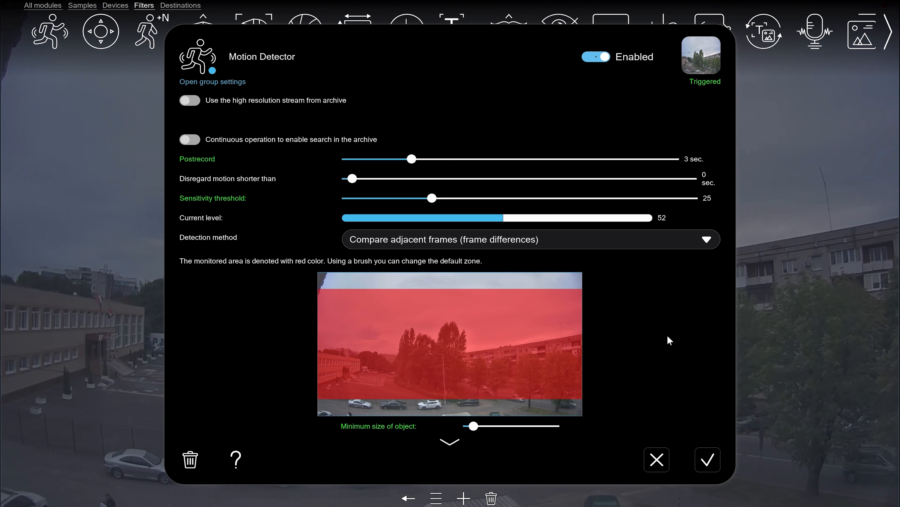
Step: Set the detector to disregard motion shorter than 500 ms and set the postrecord to 1 second
click(372, 180)
drag(372, 180, 424, 179)
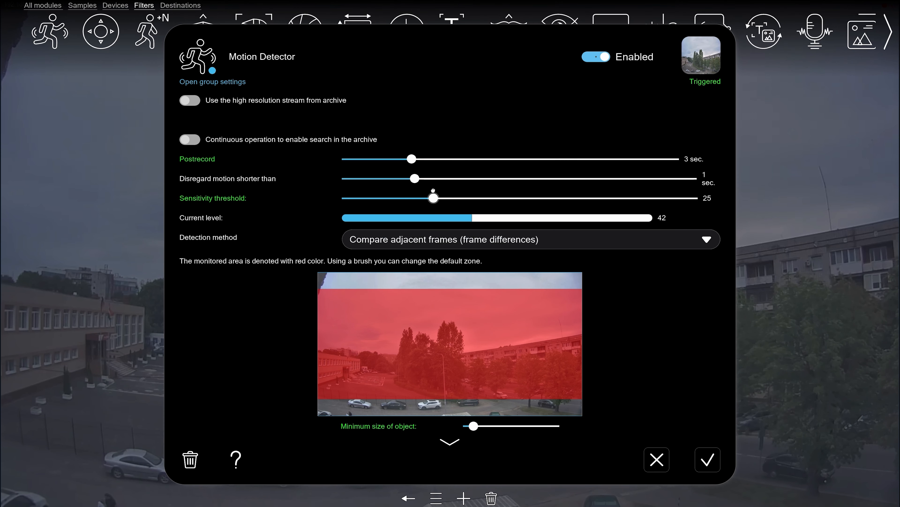
drag(414, 179, 386, 180)
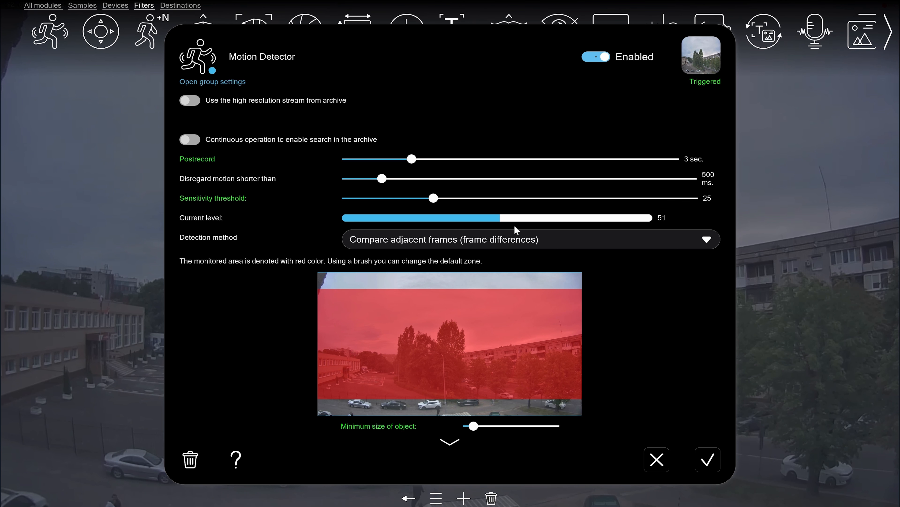
drag(409, 159, 376, 159)
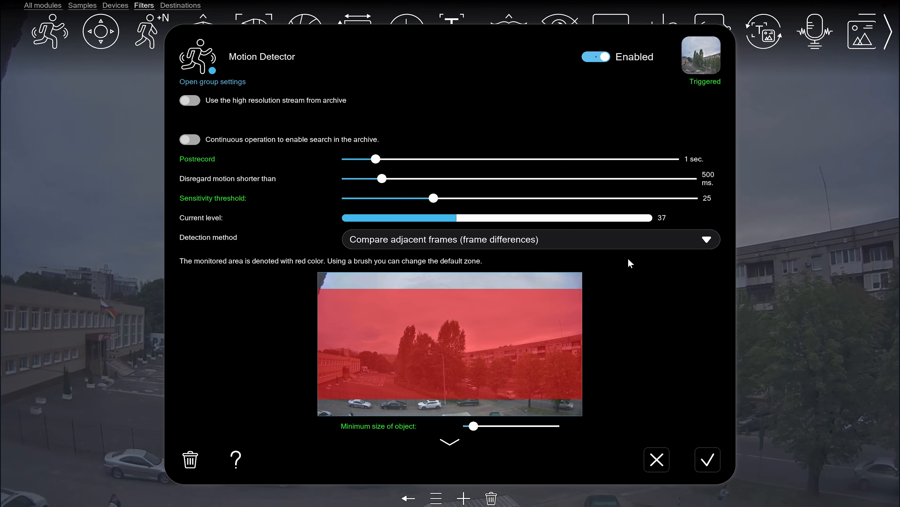
Step: Review the available detection methods and select Compare adjacent frames (frame differences)
click(665, 240)
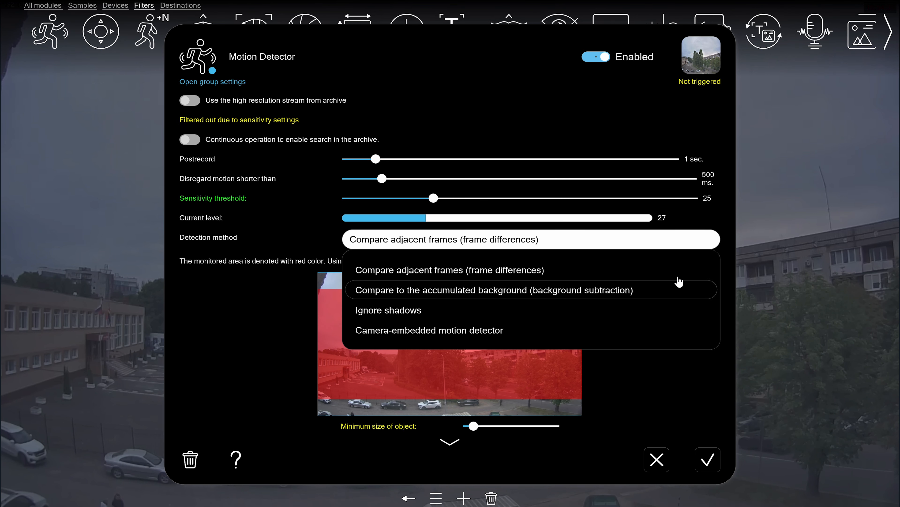
click(693, 264)
Step: Unmark the whole monitored zone and paint a new one over the lower-right area of the camera image
click(450, 448)
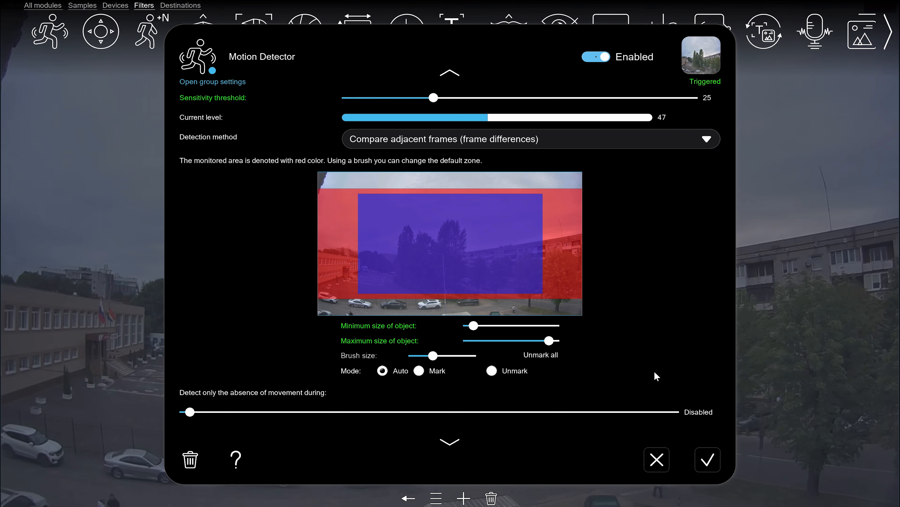
click(554, 355)
mouse_move(486, 283)
mouse_down()
mouse_move(471, 284)
mouse_move(567, 304)
mouse_up()
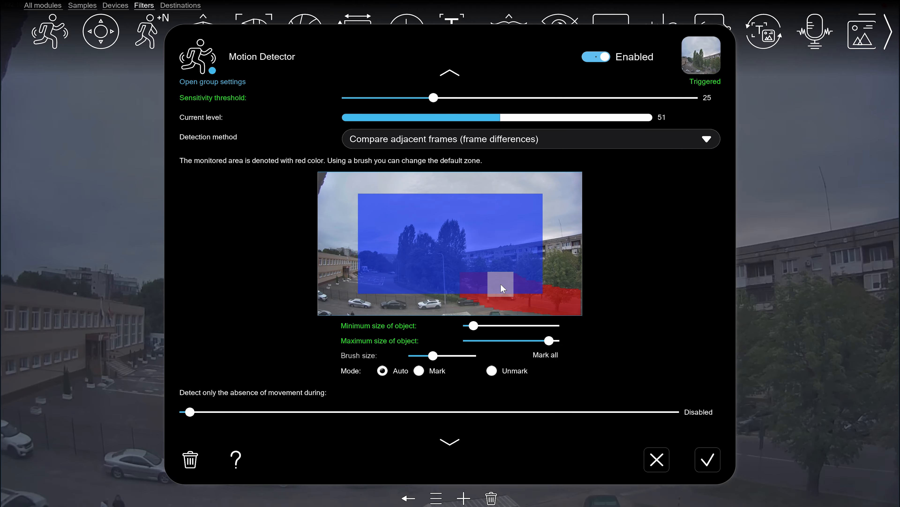
Step: Reduce the brush size, paint a strip along the bottom edge of the camera image, and erase that strip in Unmark mode
drag(431, 356, 421, 356)
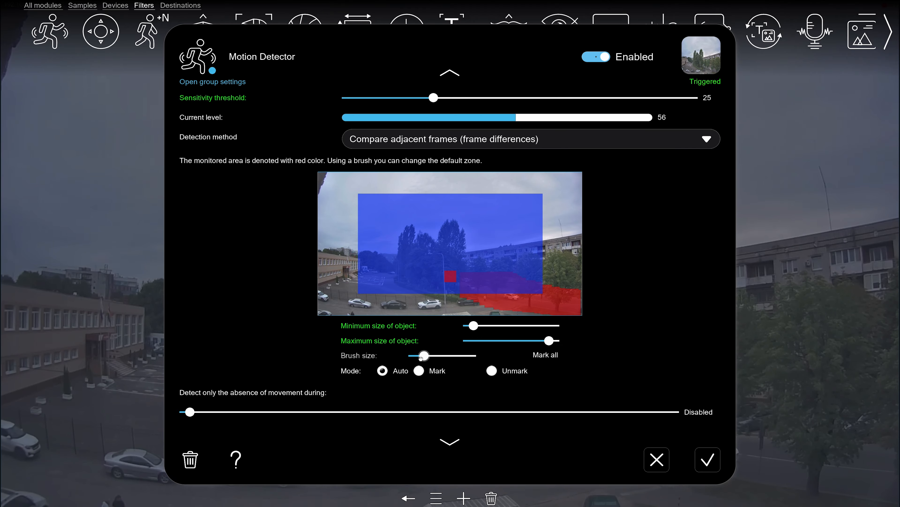
mouse_move(394, 313)
mouse_down()
mouse_move(473, 303)
mouse_move(451, 309)
mouse_up()
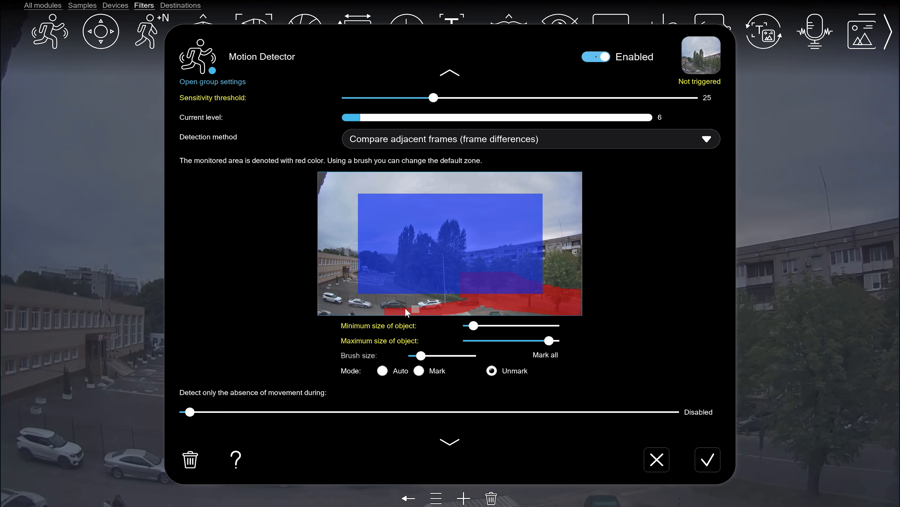
mouse_move(429, 313)
mouse_down()
mouse_move(384, 307)
mouse_move(418, 312)
mouse_up()
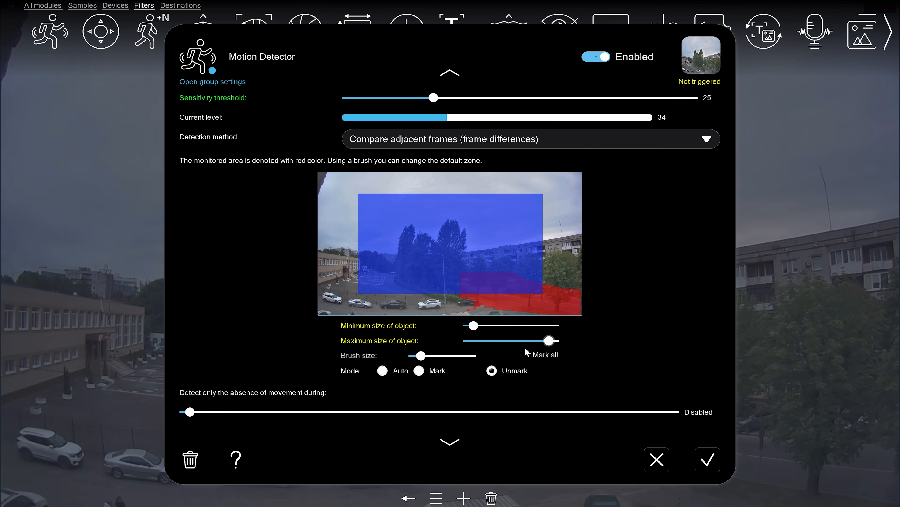
Step: Mark the entire camera image as monitored and narrow the object size range with a much smaller maximum and a slightly larger minimum
click(541, 356)
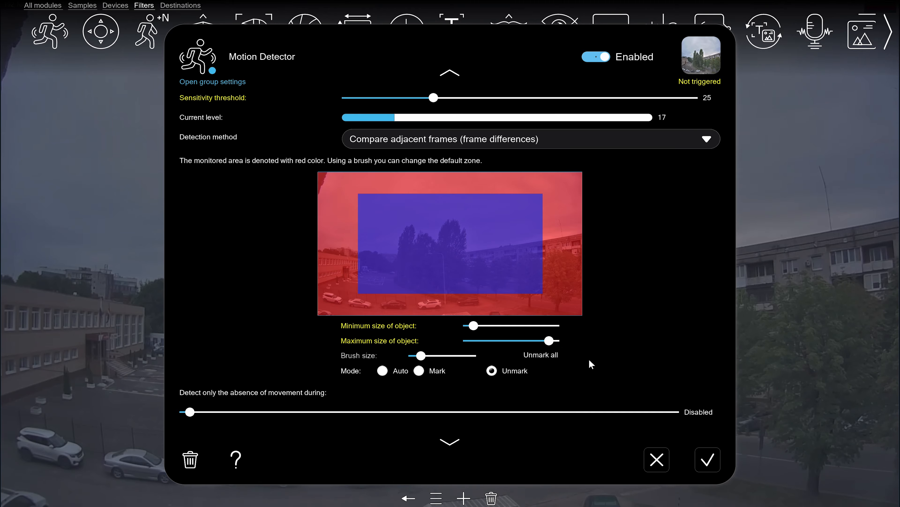
drag(549, 340, 482, 341)
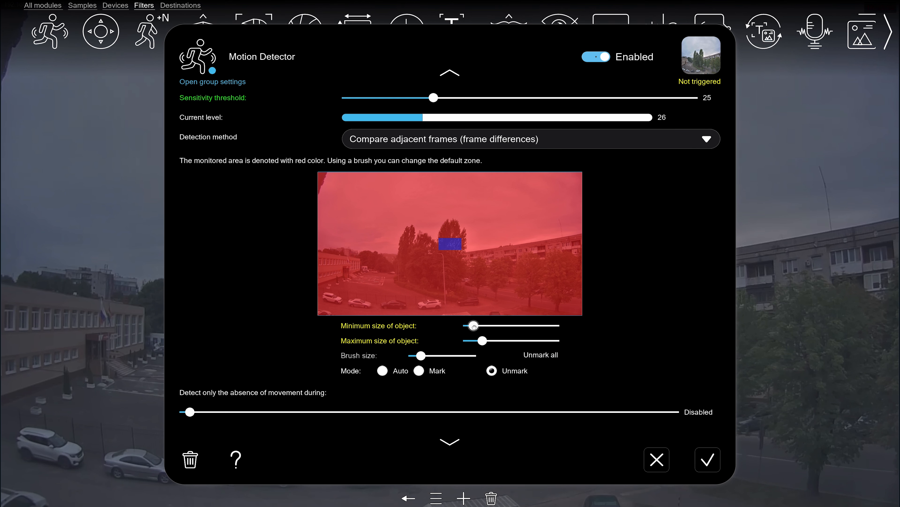
drag(474, 326, 478, 327)
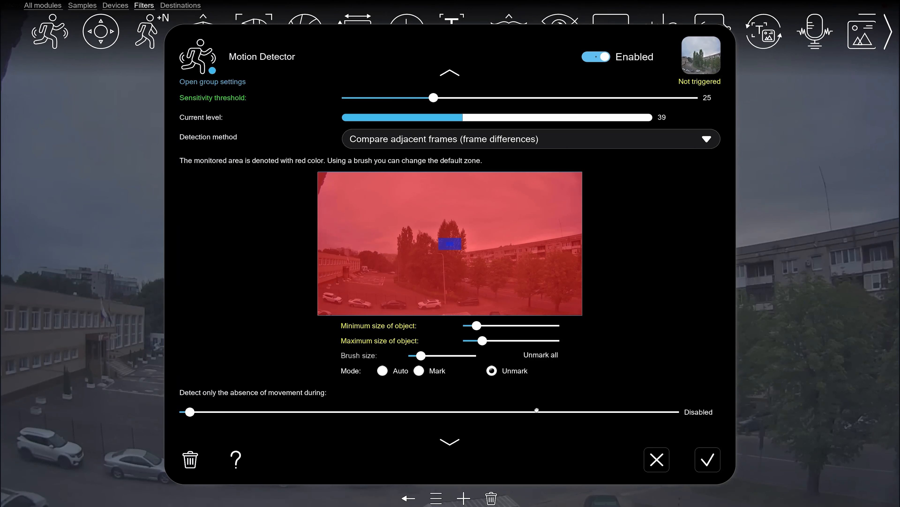
Step: Try a duration of 2 minutes for detecting only the absence of movement, and return it to Disabled
click(450, 442)
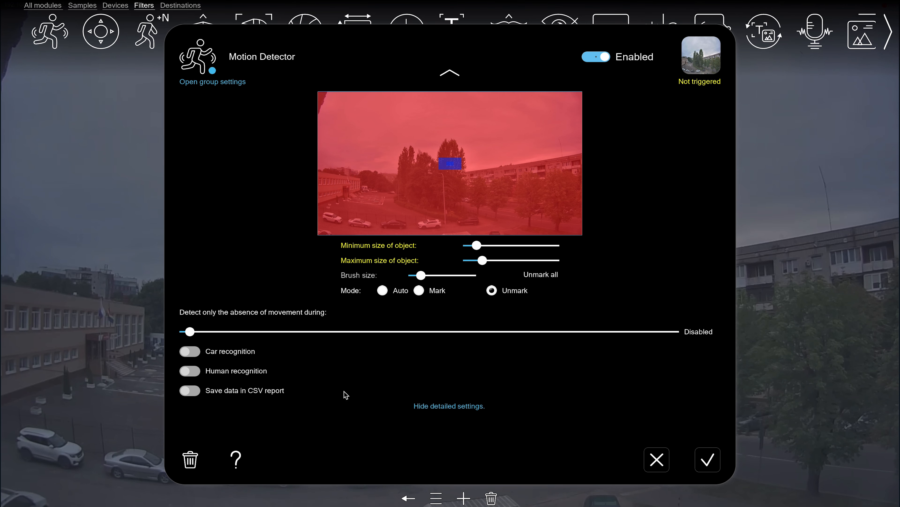
drag(190, 332, 376, 332)
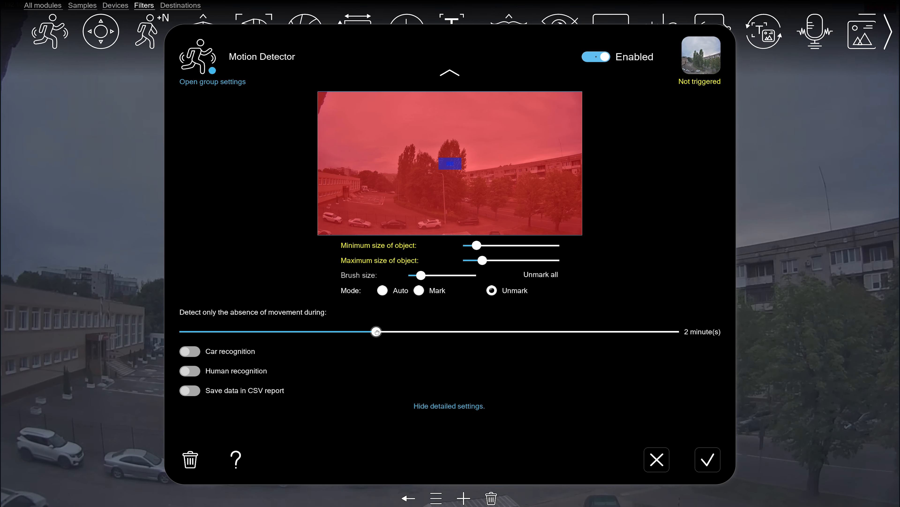
drag(377, 331, 190, 332)
Step: Enable human recognition to view its recognition accuracy setting, and disable it again
click(231, 351)
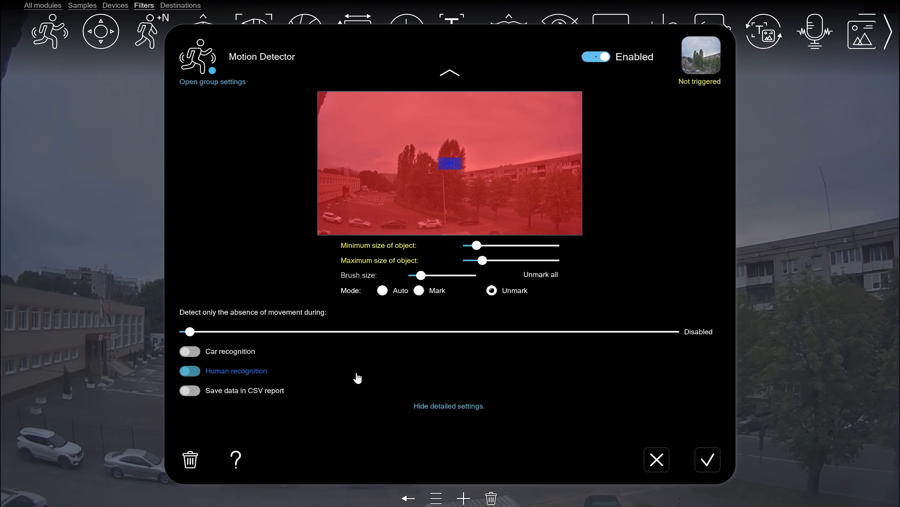
click(199, 371)
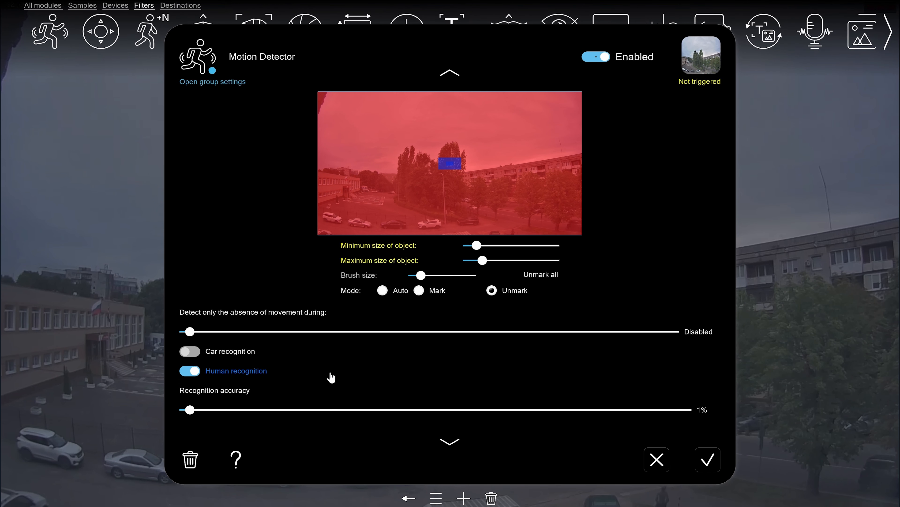
click(235, 371)
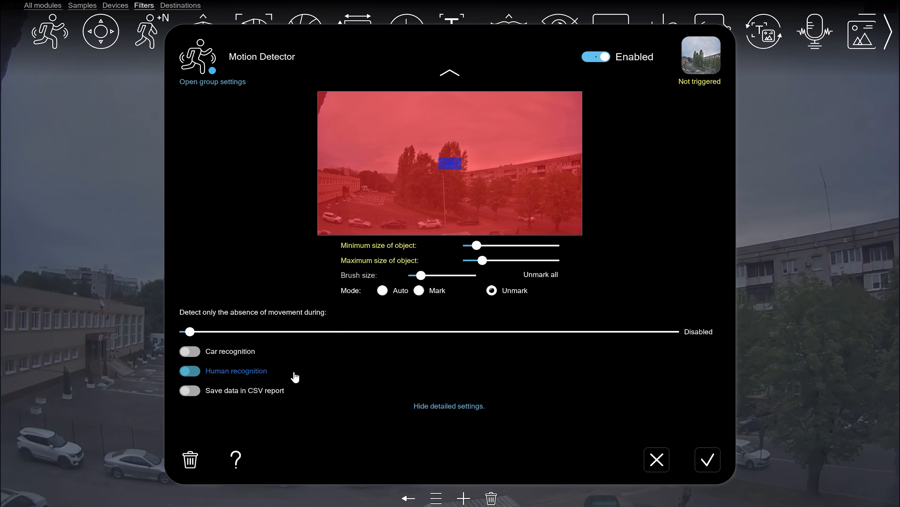
Step: Enable saving data in a CSV report and check the reports directory
click(205, 390)
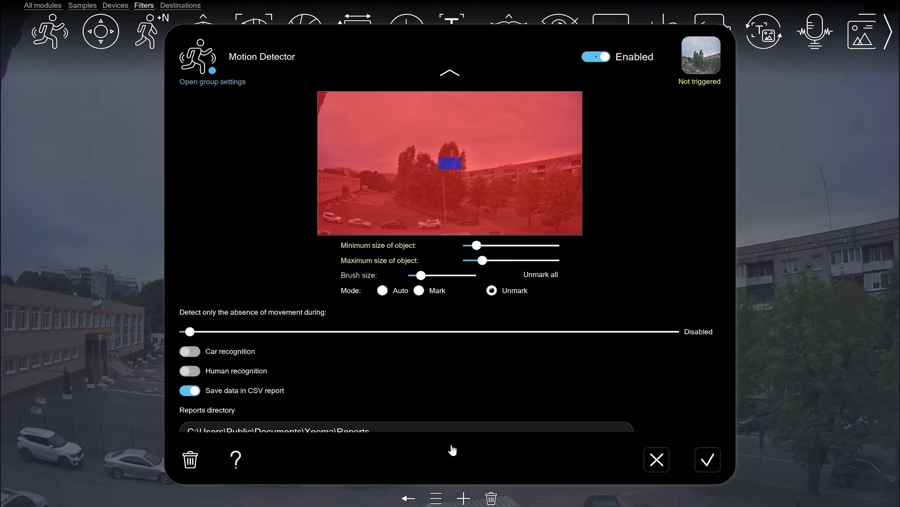
scroll(453, 450, down, 2)
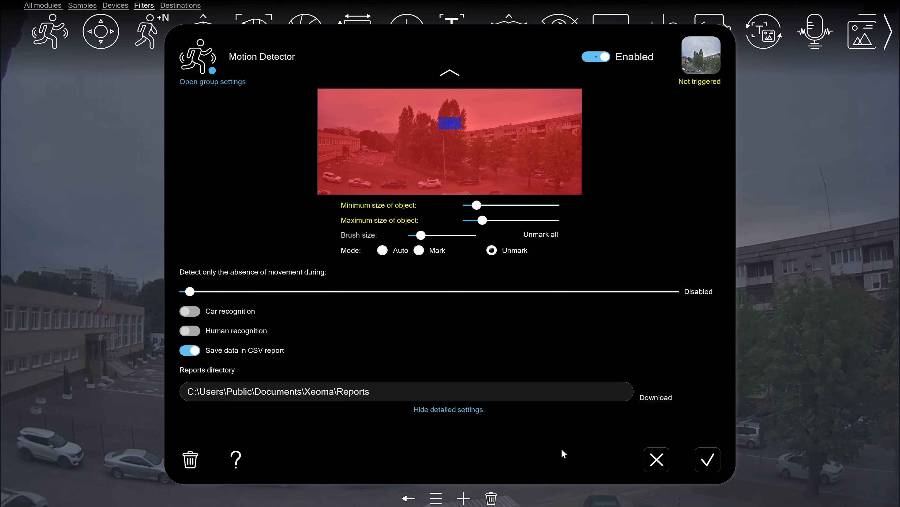
scroll(645, 388, up, 5)
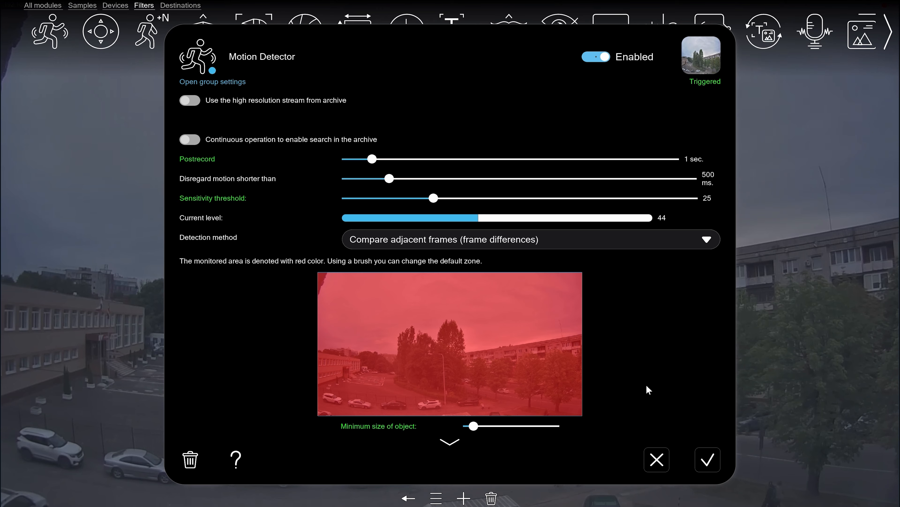